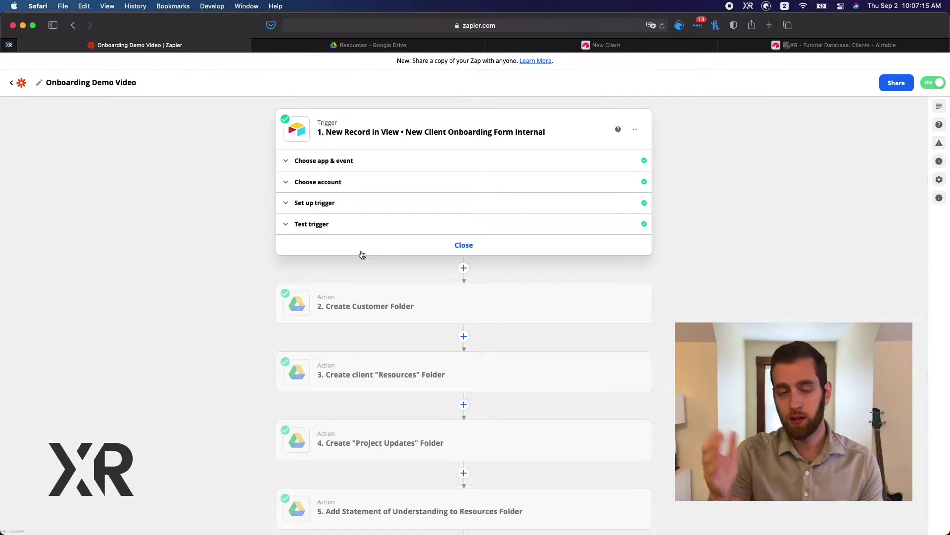
Review the Customer, Resources and Project Updates folder steps and the Statement of Understanding step
scroll(201, 304, down, 5)
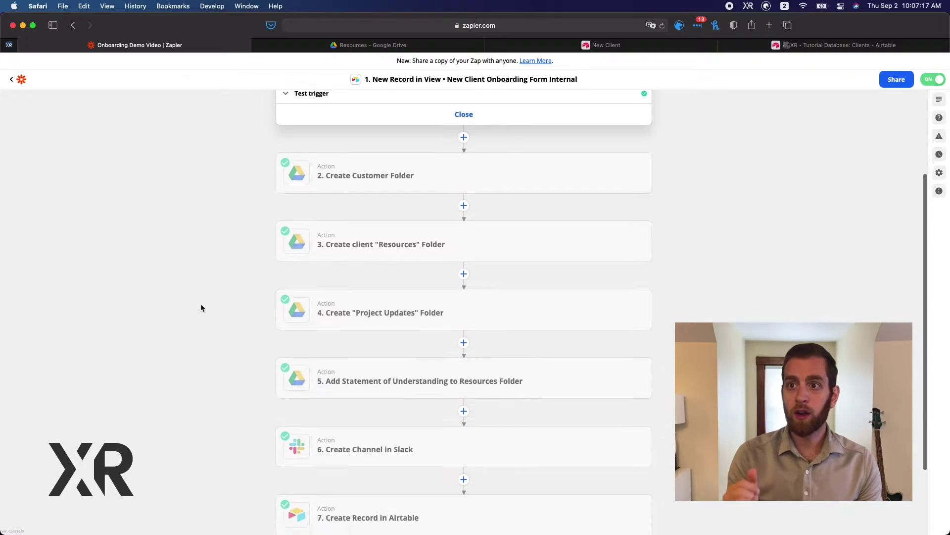
click(398, 174)
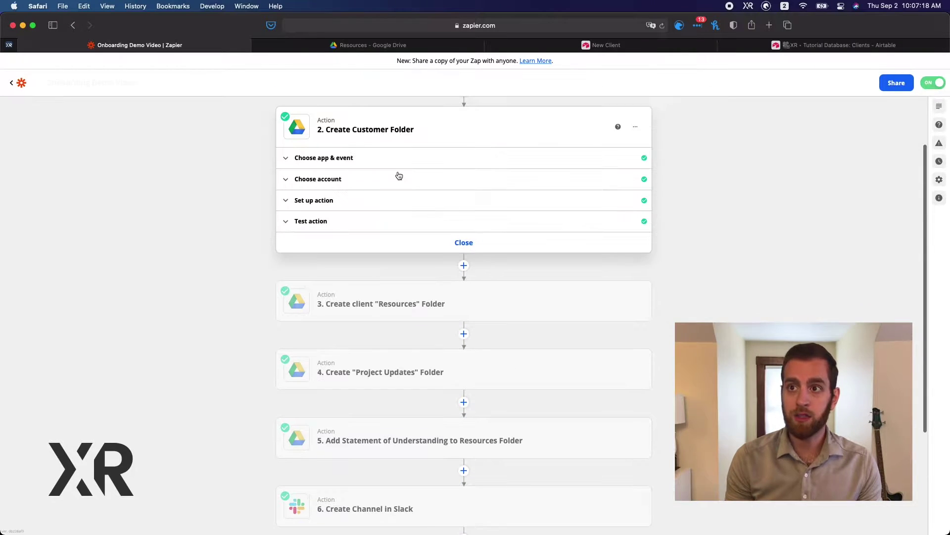
click(401, 287)
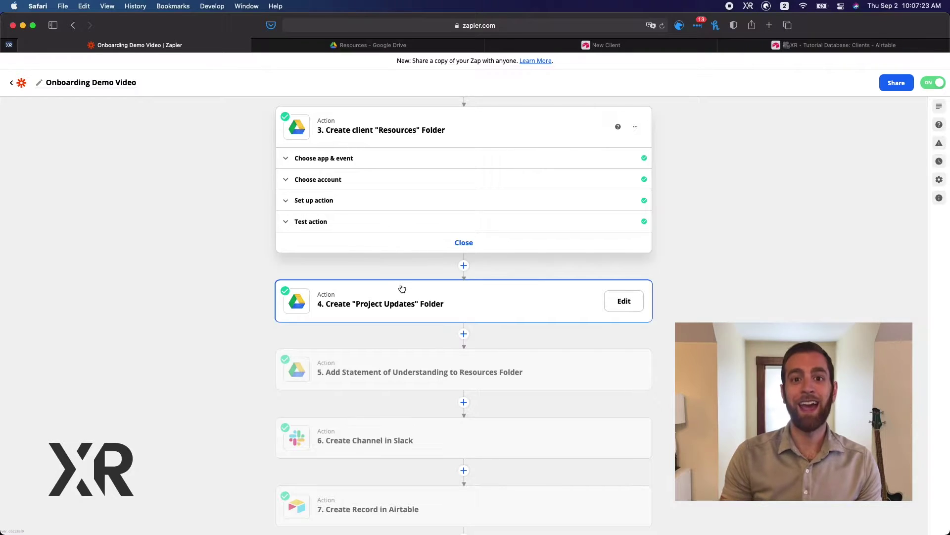
click(402, 288)
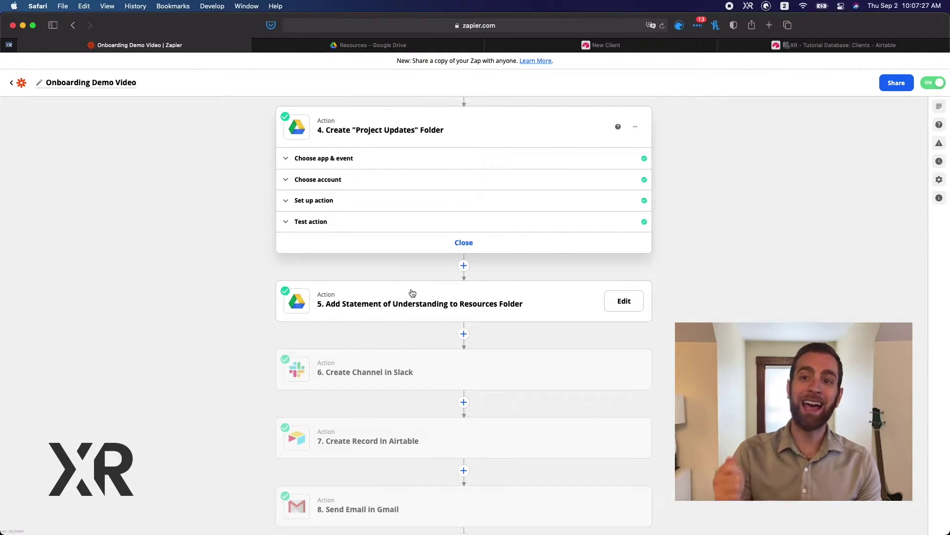
click(412, 293)
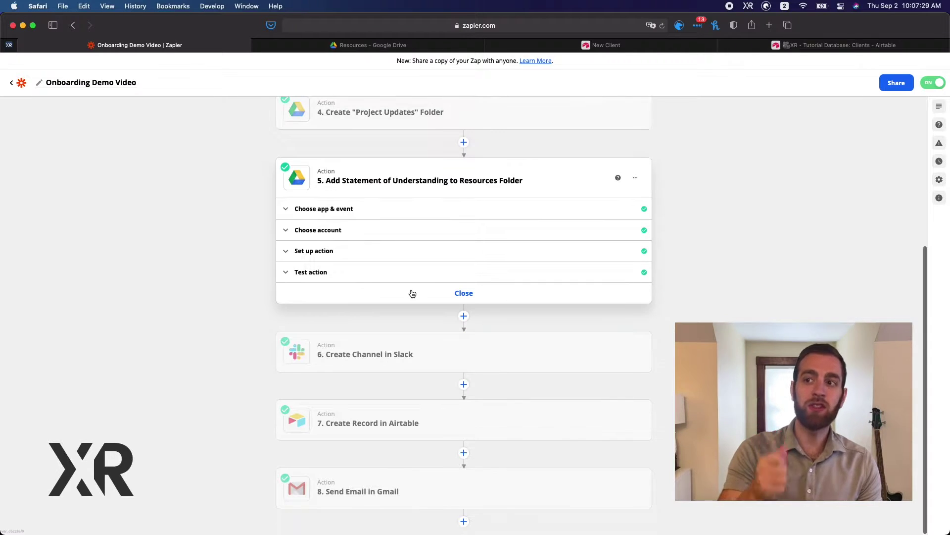
Review the Slack Create Channel, Airtable Create Record and Gmail Send Email steps
mouse_move(407, 342)
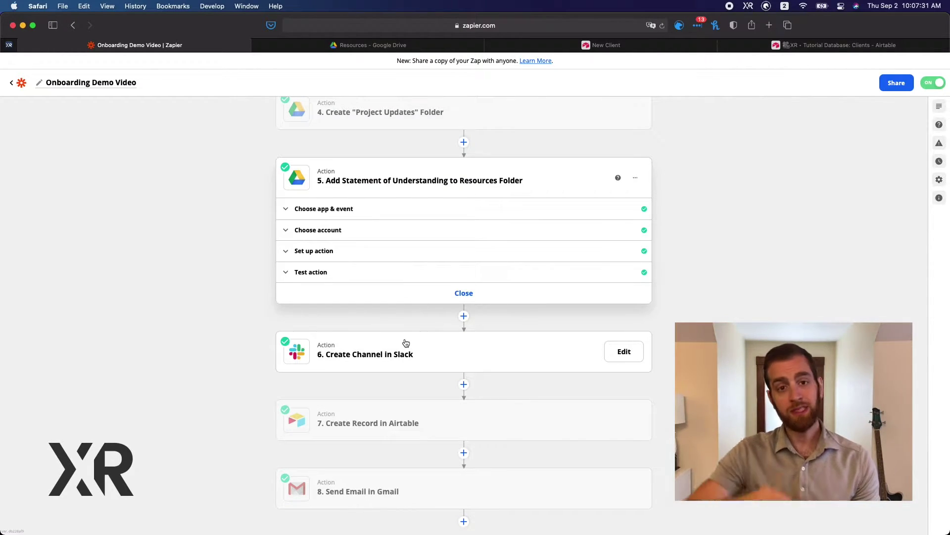
click(406, 341)
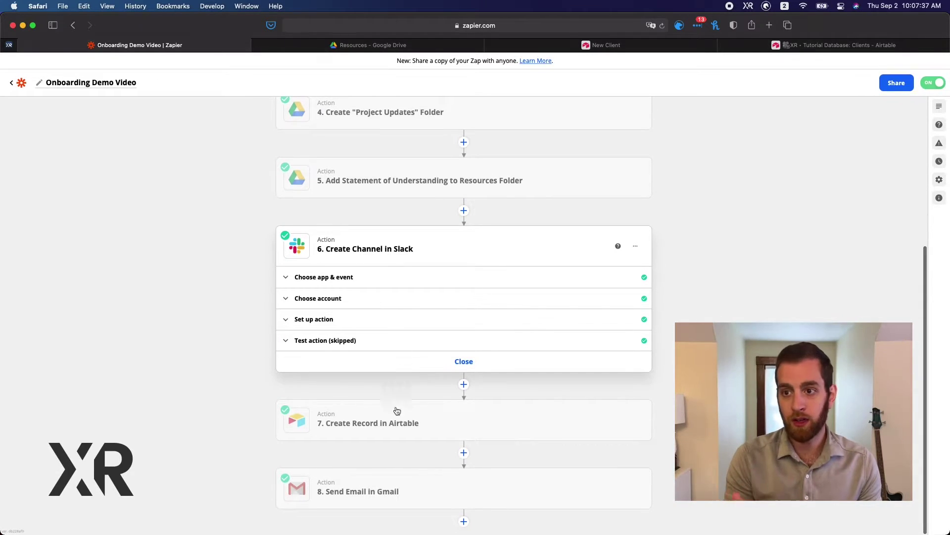
click(396, 436)
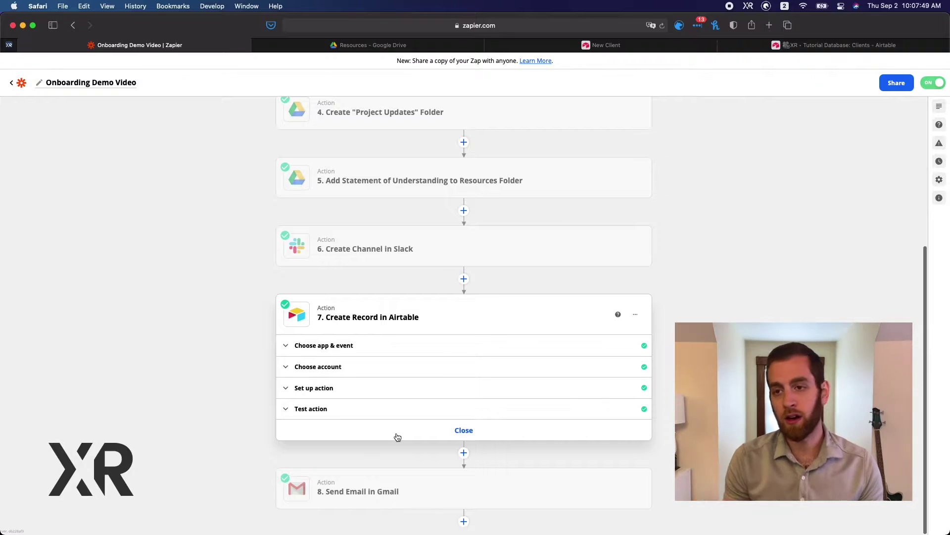
scroll(398, 437, down, 1)
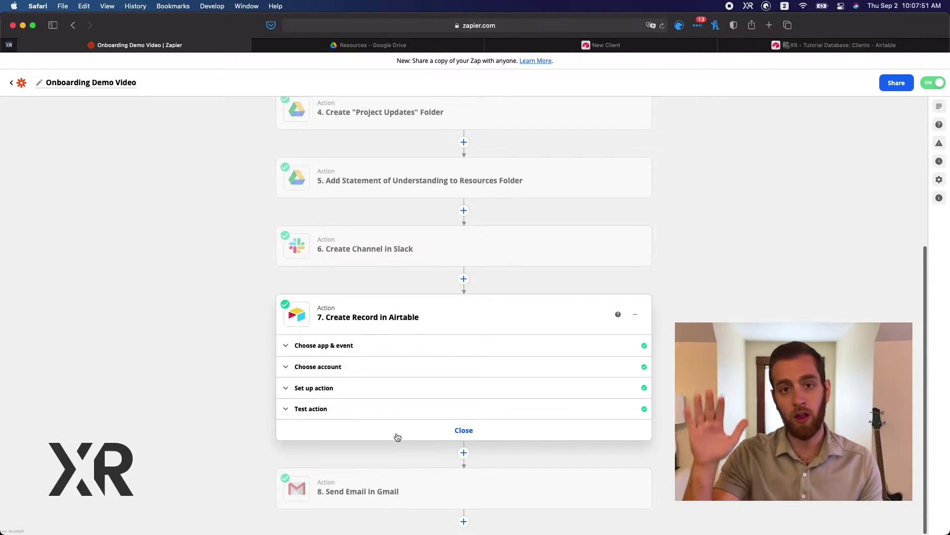
click(394, 487)
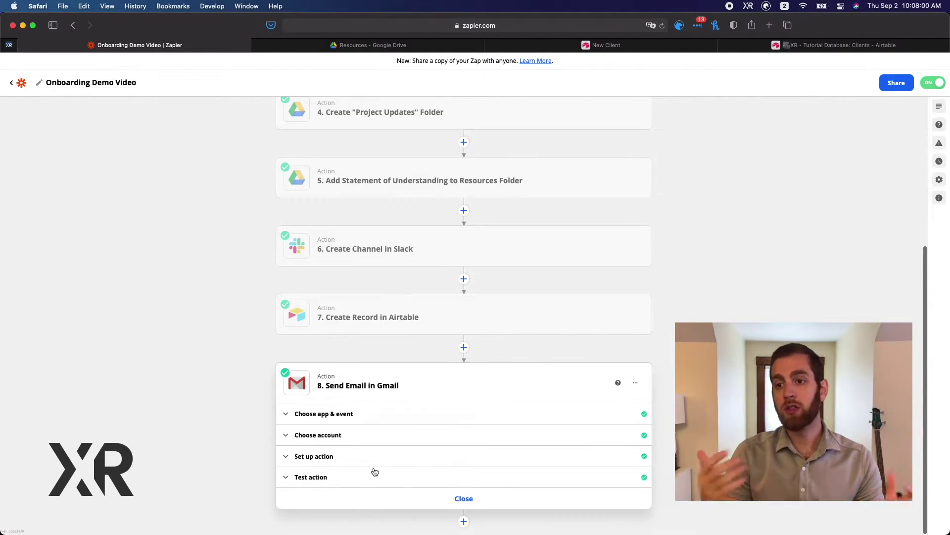
Inspect the Gmail step's To, Subject and Body fields built from form answers
click(353, 457)
scroll(357, 455, down, 10)
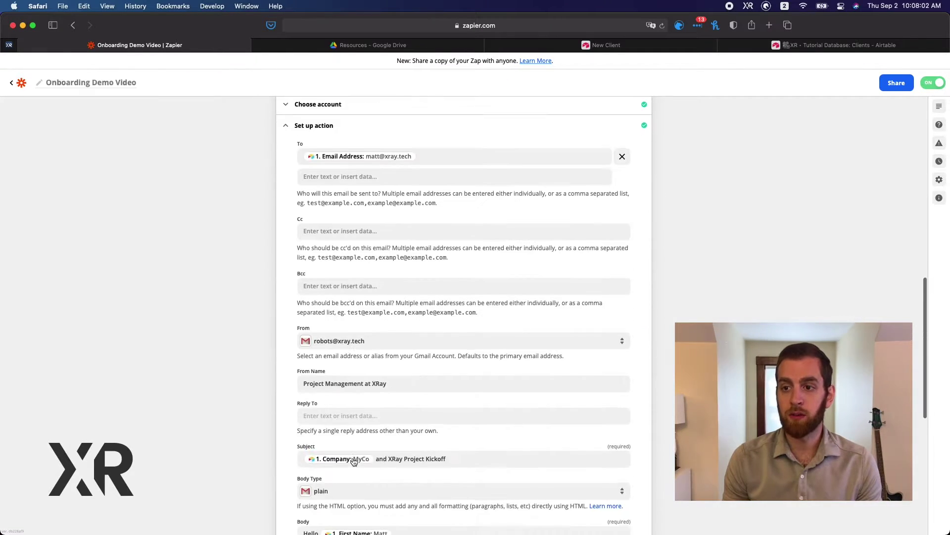
scroll(352, 442, down, 1)
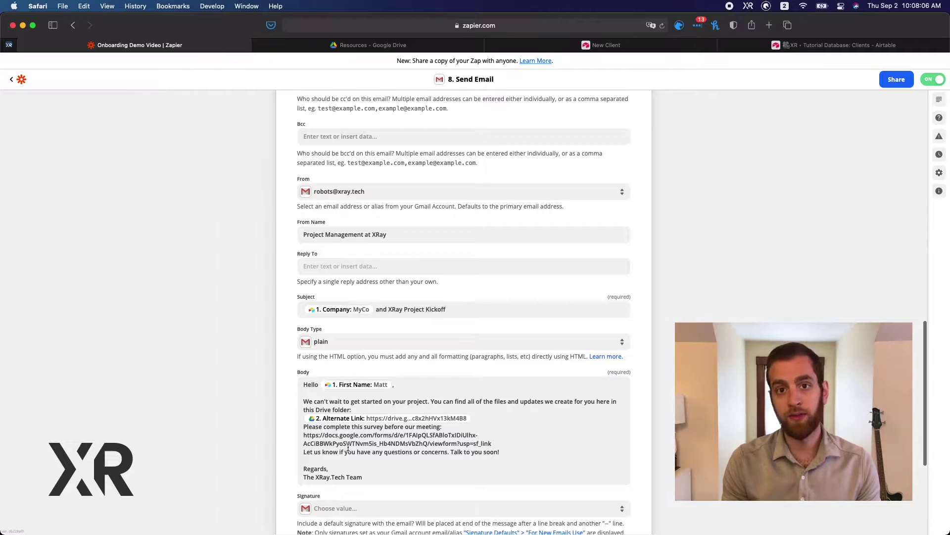
scroll(348, 447, up, 1)
scroll(348, 448, up, 5)
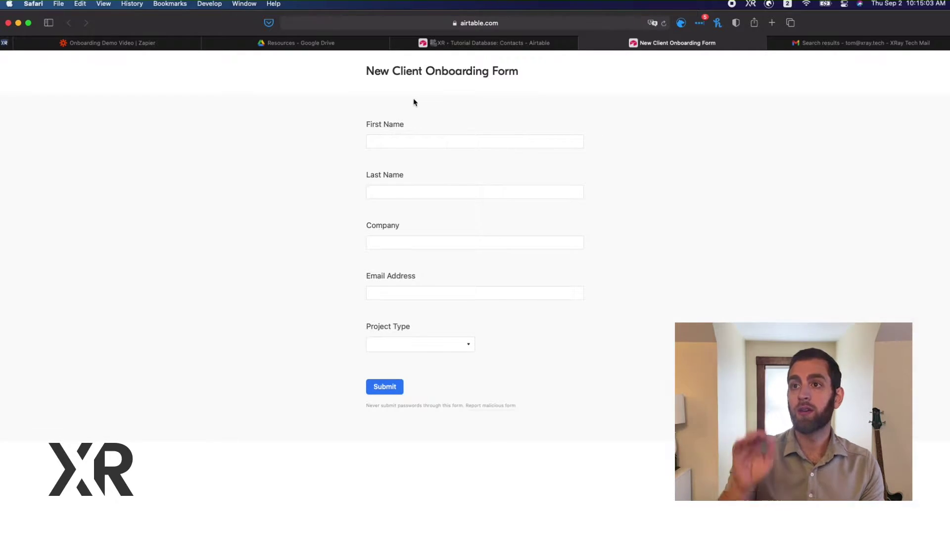
Fill in the client's first and last name, company 'ZRay.' and the client's e-mail address
click(459, 140)
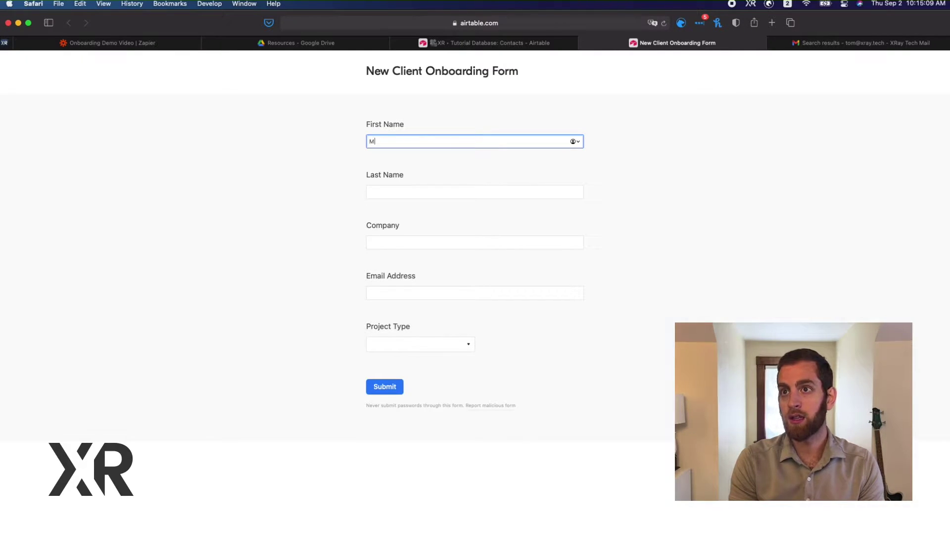
click(370, 191)
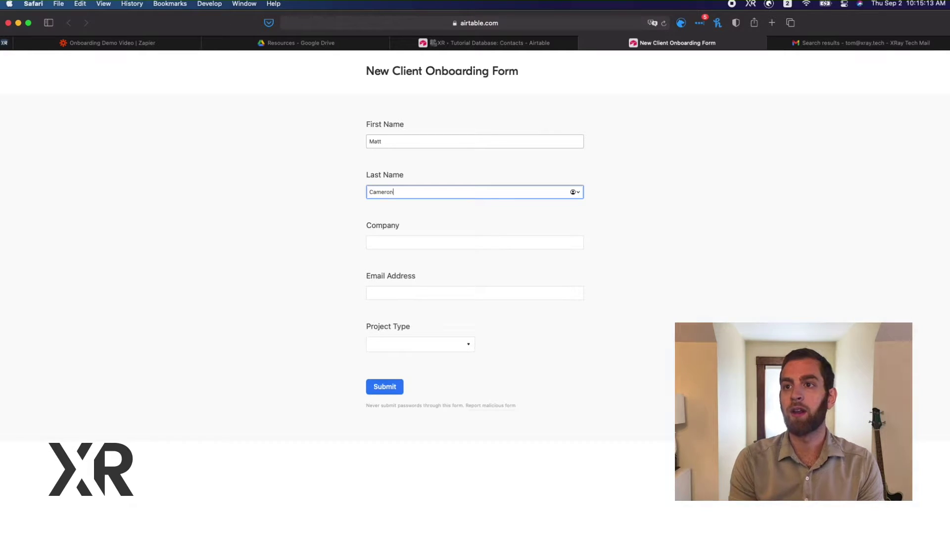
click(369, 242)
text(Z)
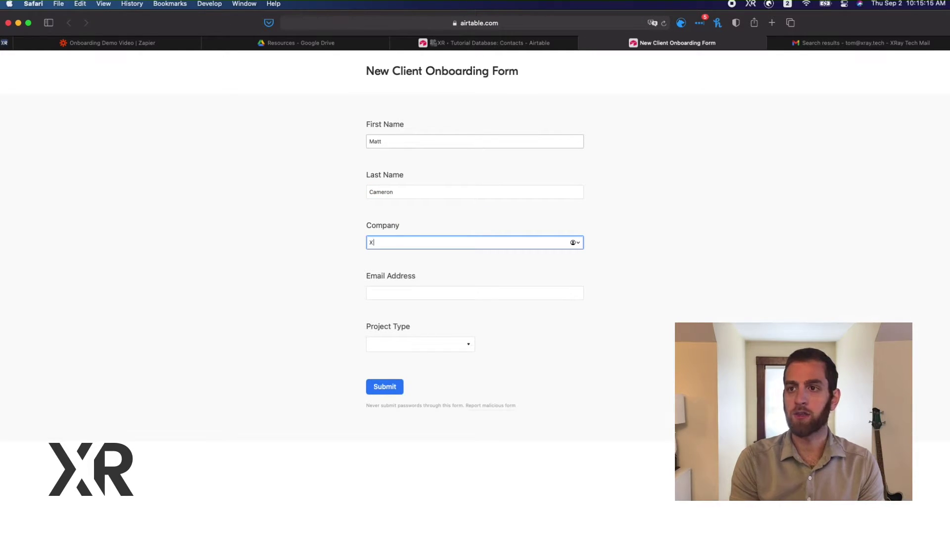
text(Ray.Tool)
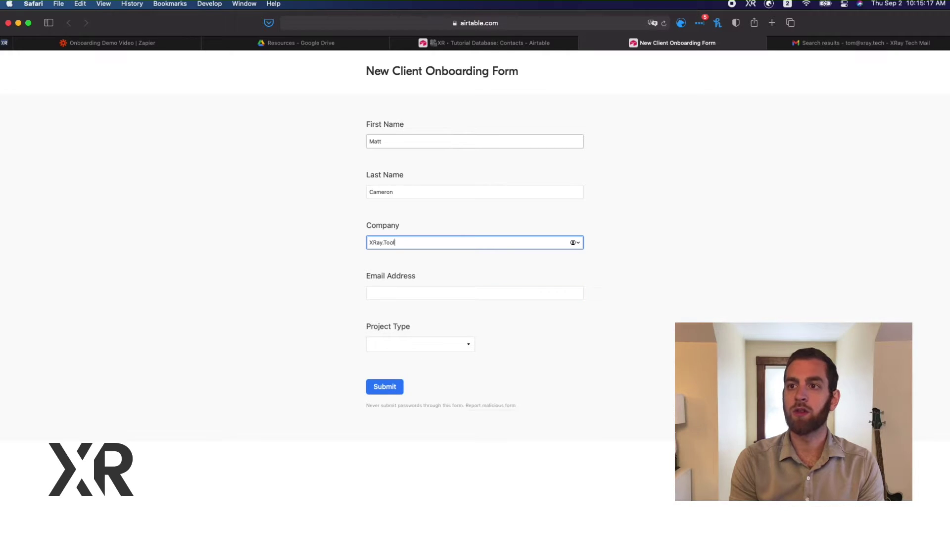
click(370, 292)
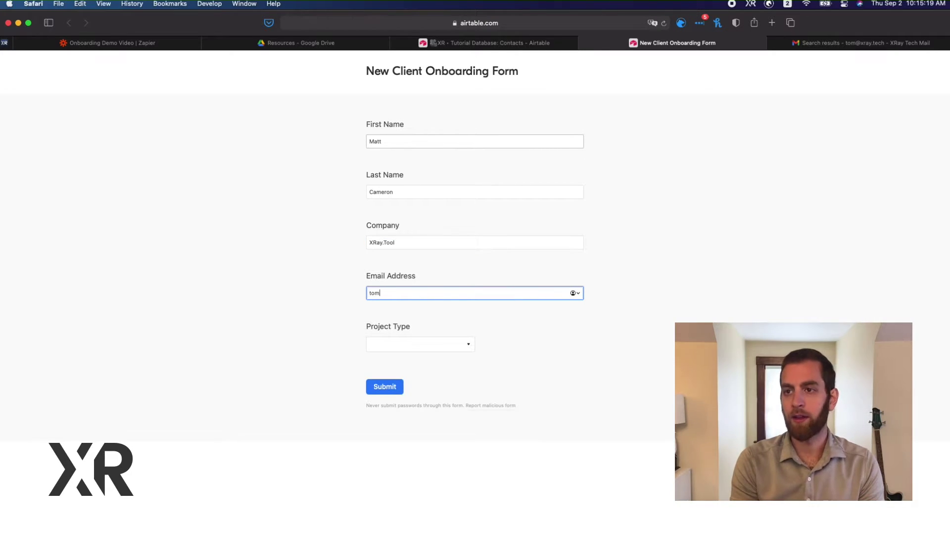
Set the project type to Design and submit the onboarding form
key(Tab)
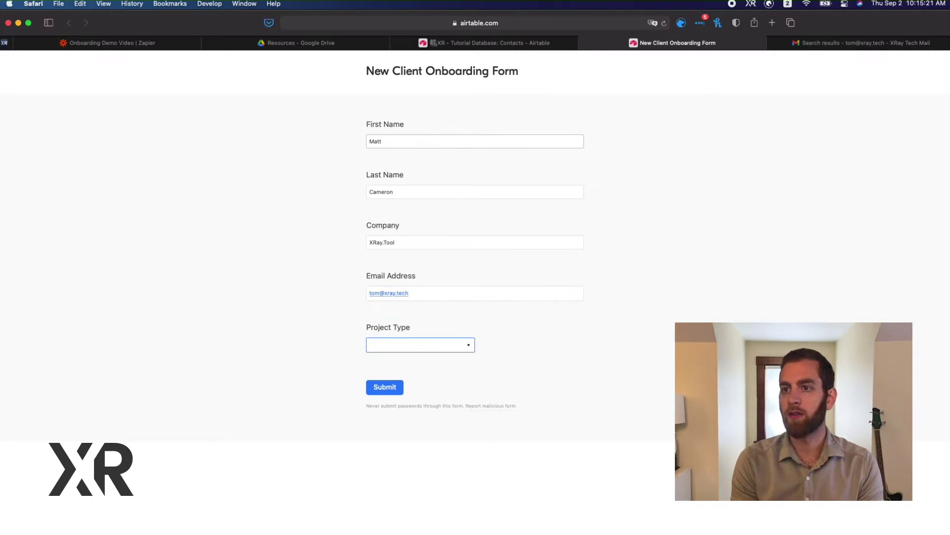
key(Down)
key(Down)
key(Down)
key(Return)
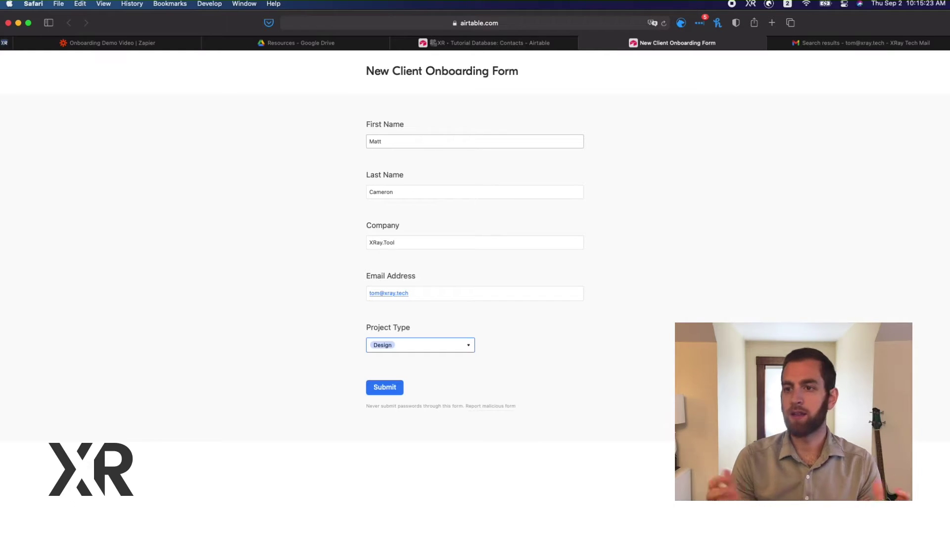
click(380, 393)
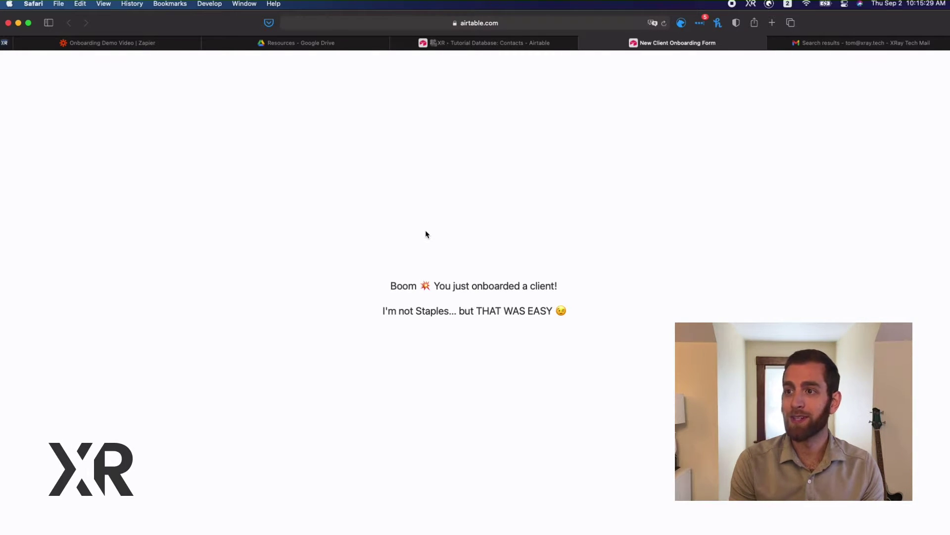
click(840, 43)
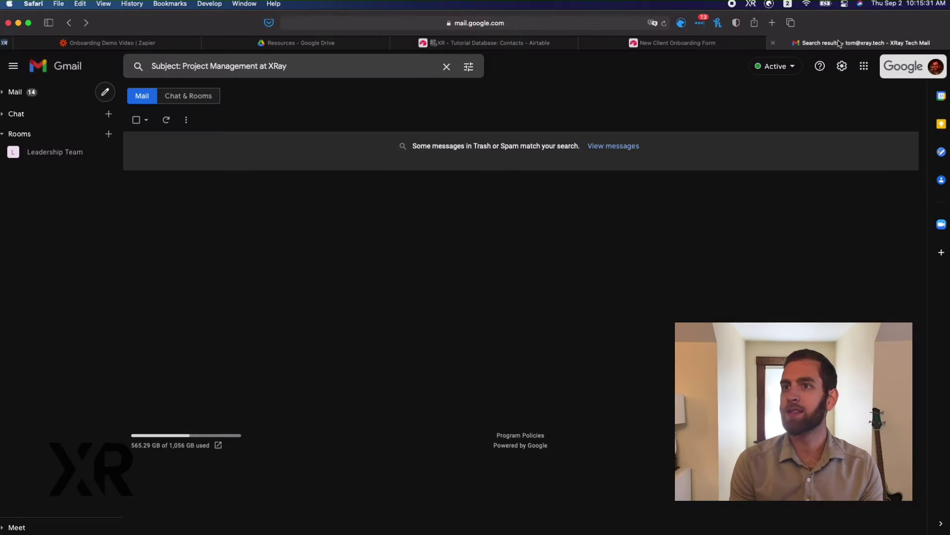
Rerun the 'Project Management at XRay' search and reload Gmail; no kickoff email yet
click(386, 64)
key(Return)
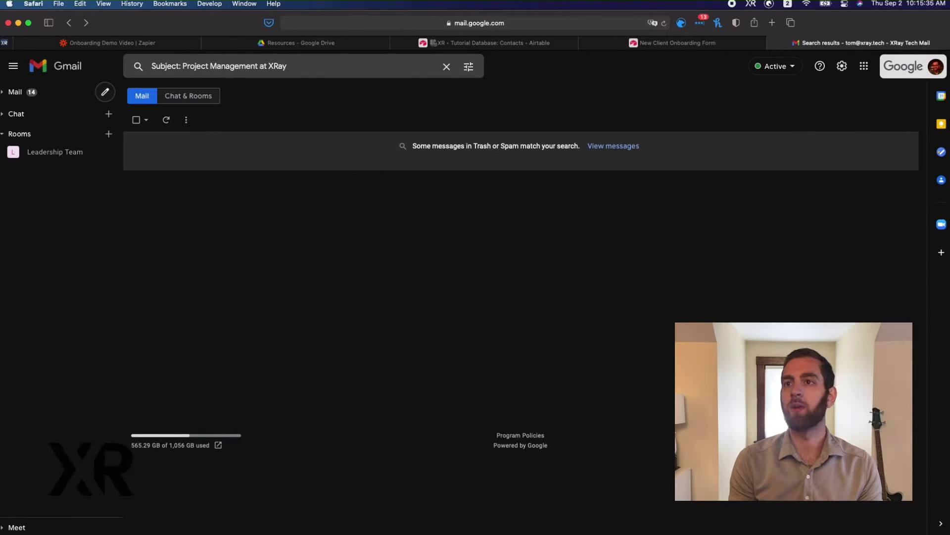
key(super+r)
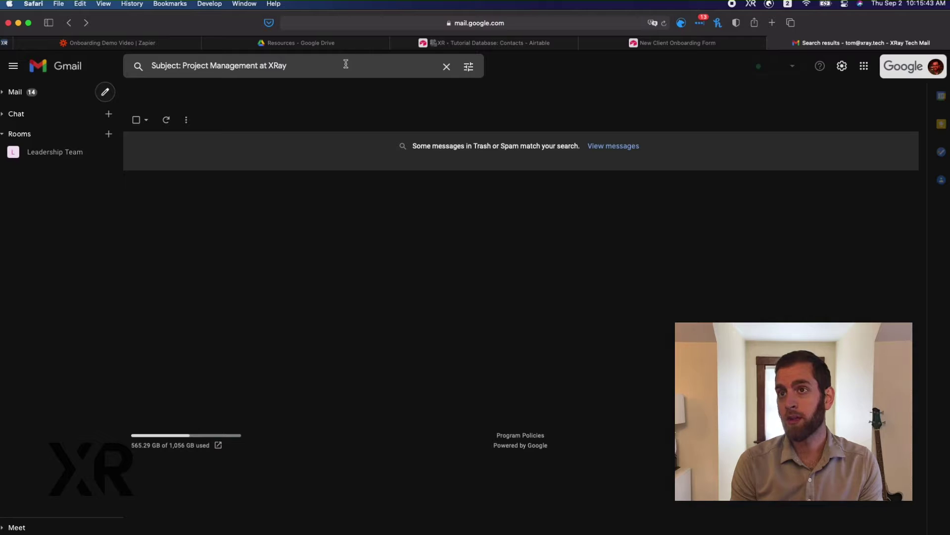
click(107, 44)
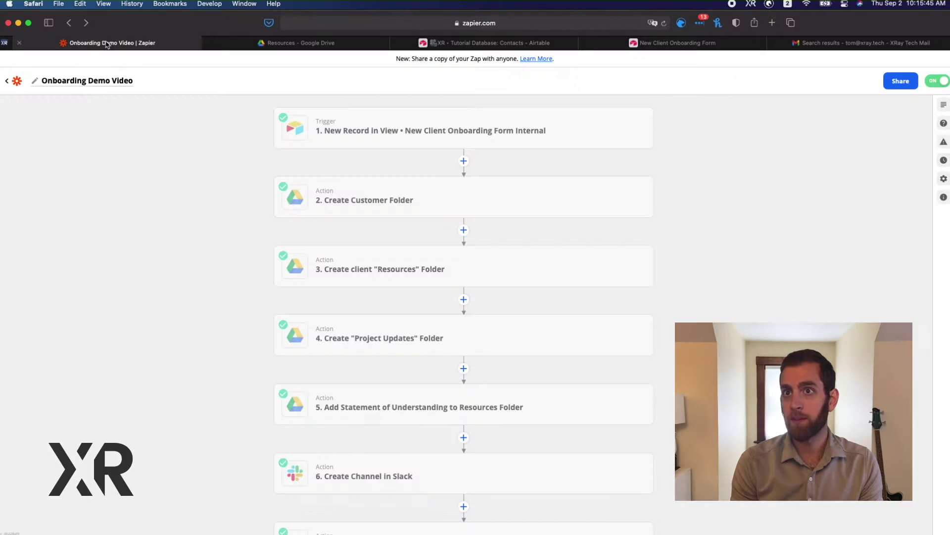
Run the Onboarding Demo Video Zap manually from Zap Details and dismiss the results
click(944, 197)
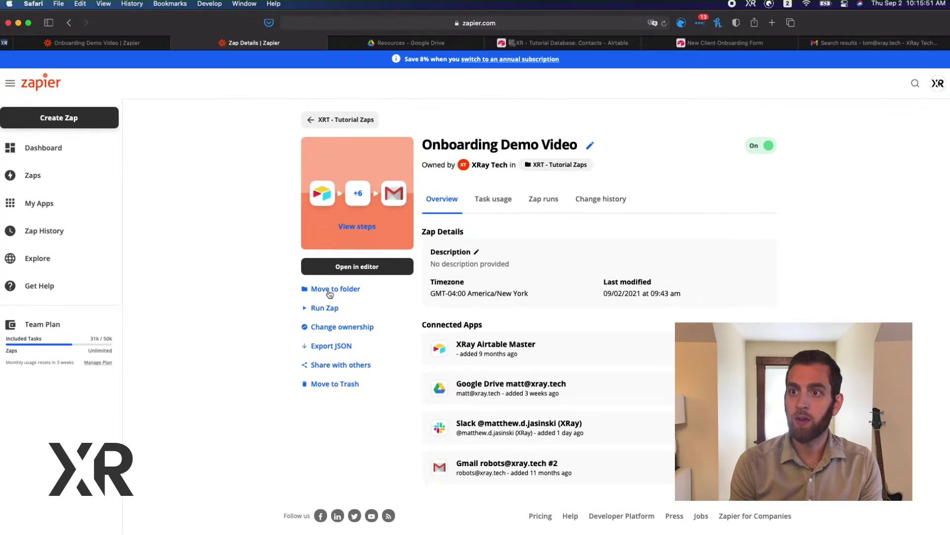
click(322, 308)
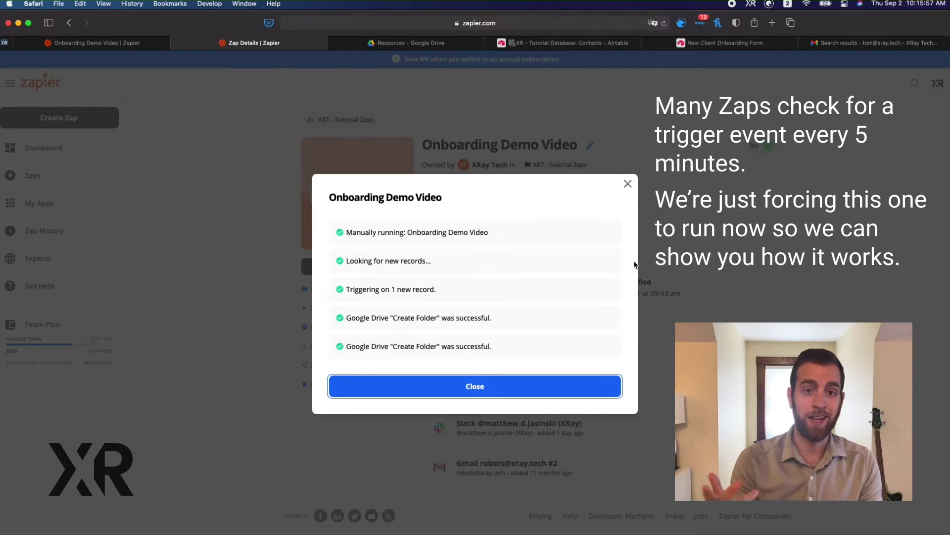
click(626, 184)
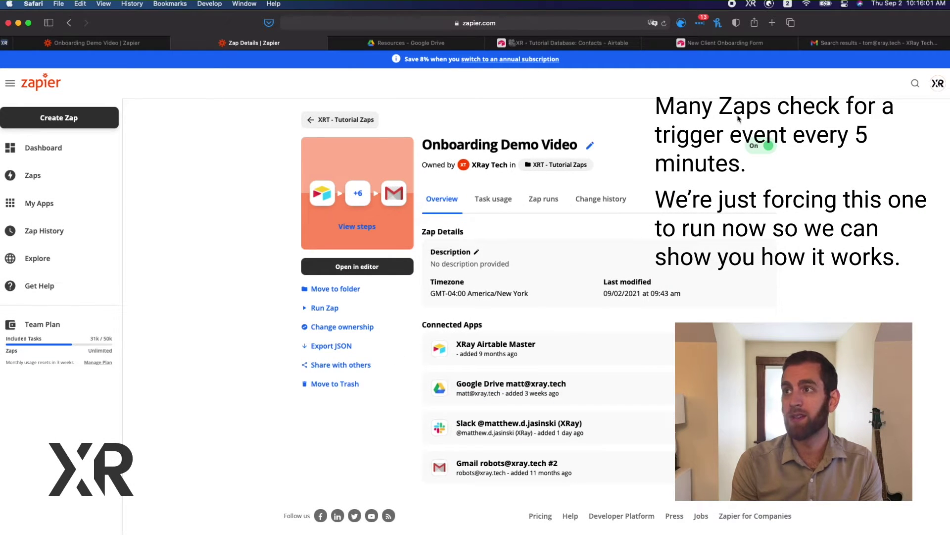
click(723, 42)
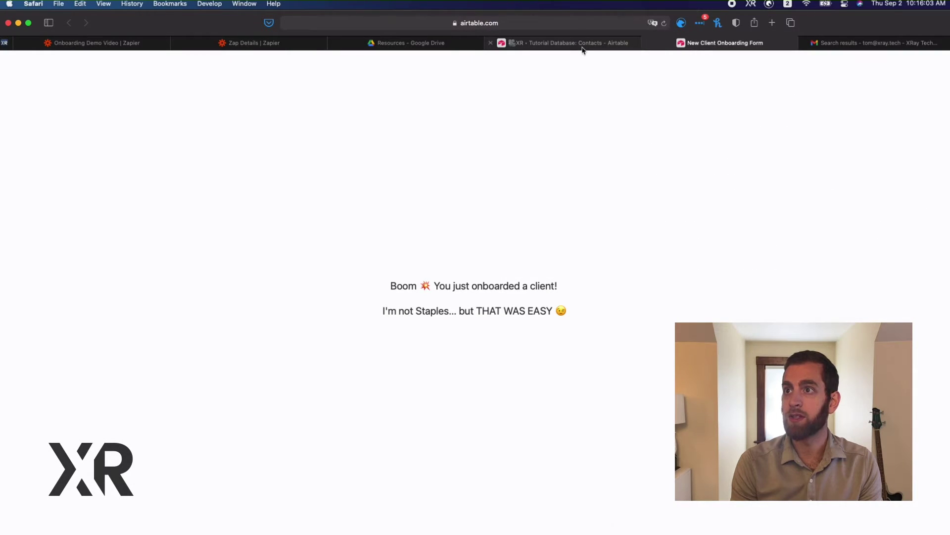
Check the new XRay.Tool Design record in the Airtable Contacts grid view
click(582, 46)
click(80, 134)
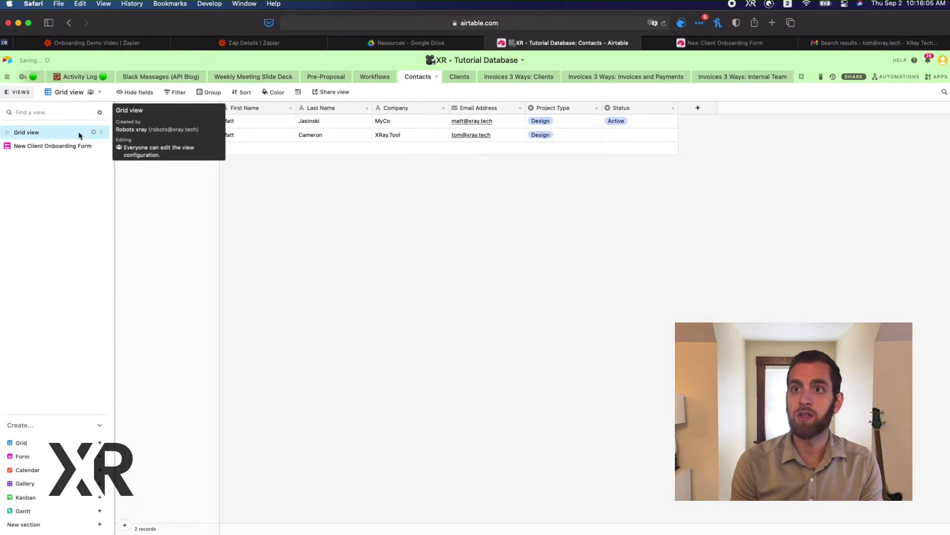
click(122, 135)
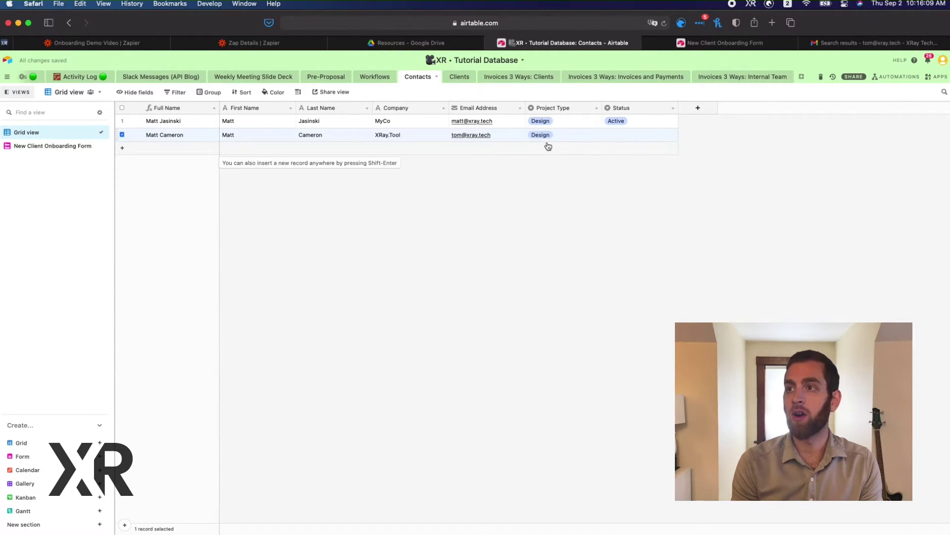
click(854, 43)
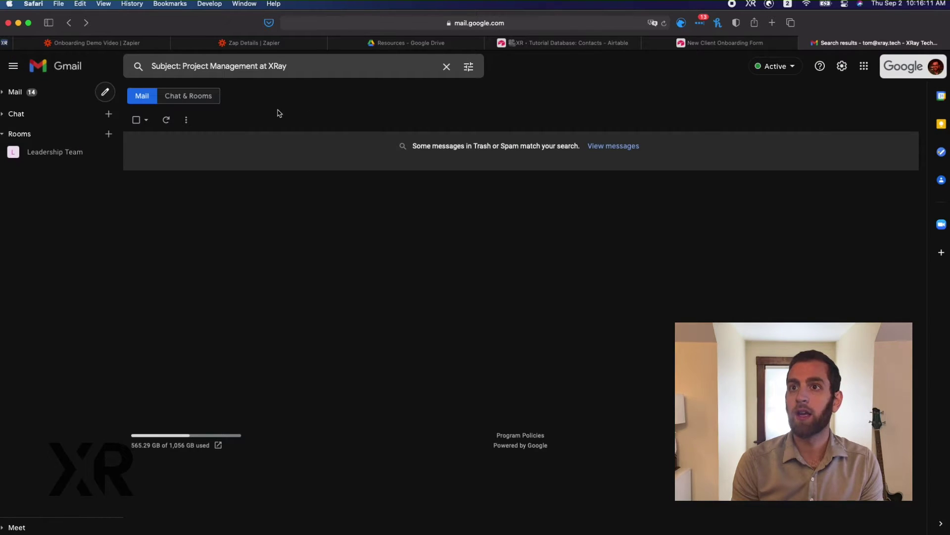
Rerun the Gmail search and open the XRay.Tool and XRay Project Kickoff email
click(283, 63)
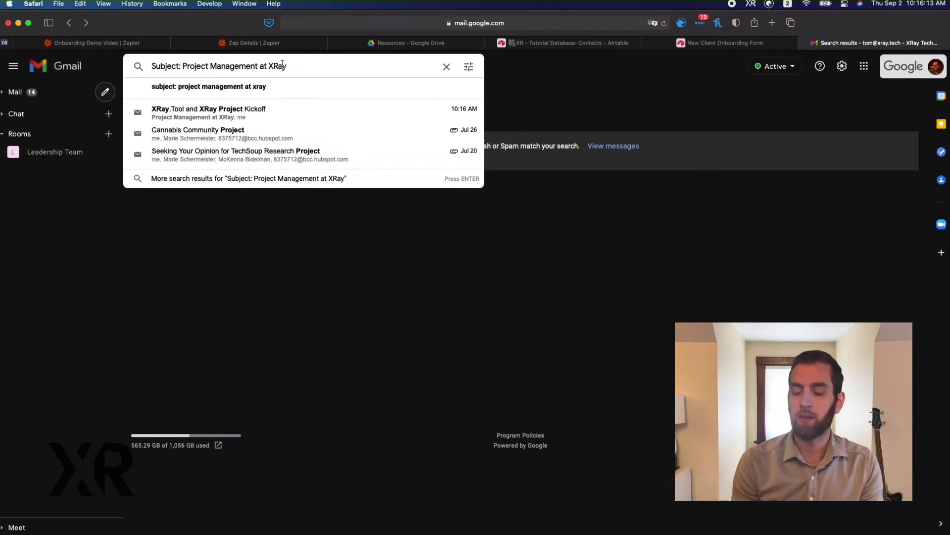
key(Return)
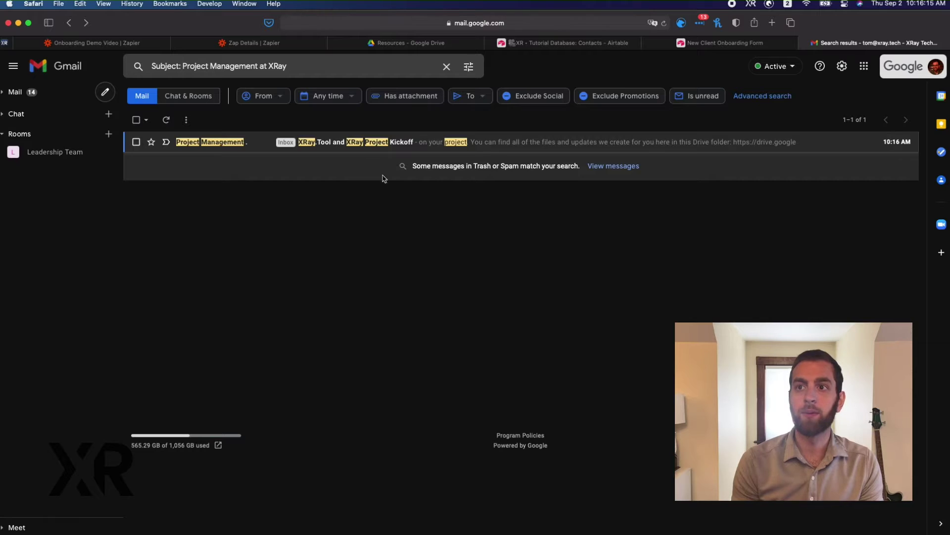
click(535, 140)
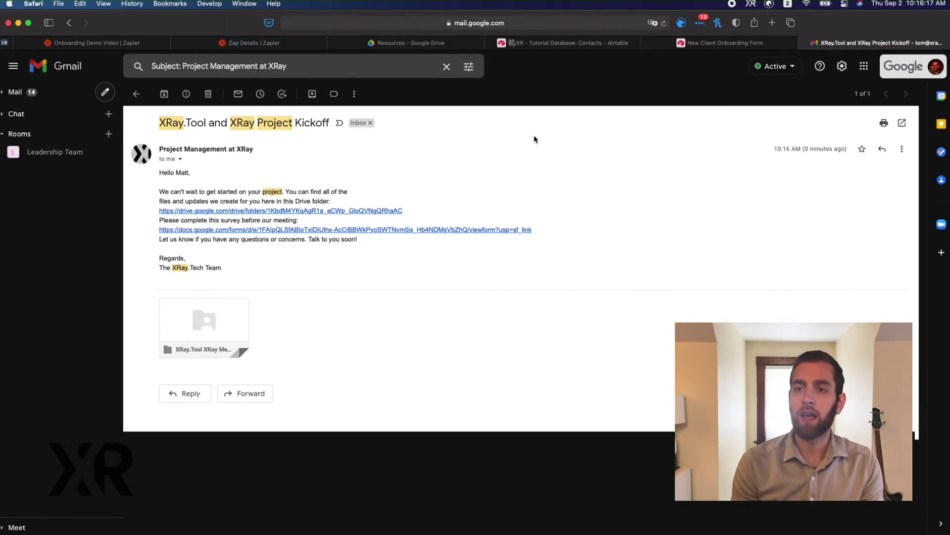
Follow the email's drive.google.com link to the XRay.Tool XRay Membership folder
drag(158, 180, 217, 199)
click(217, 199)
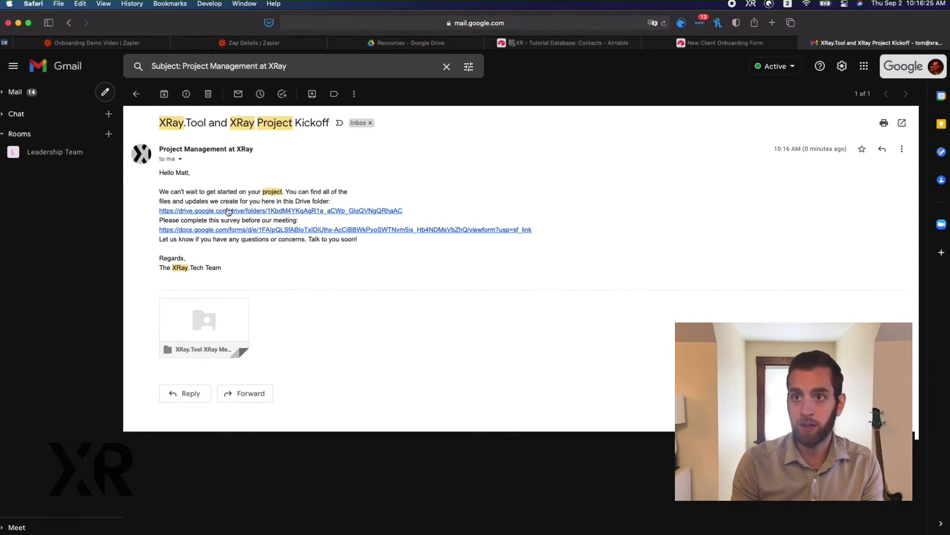
click(229, 211)
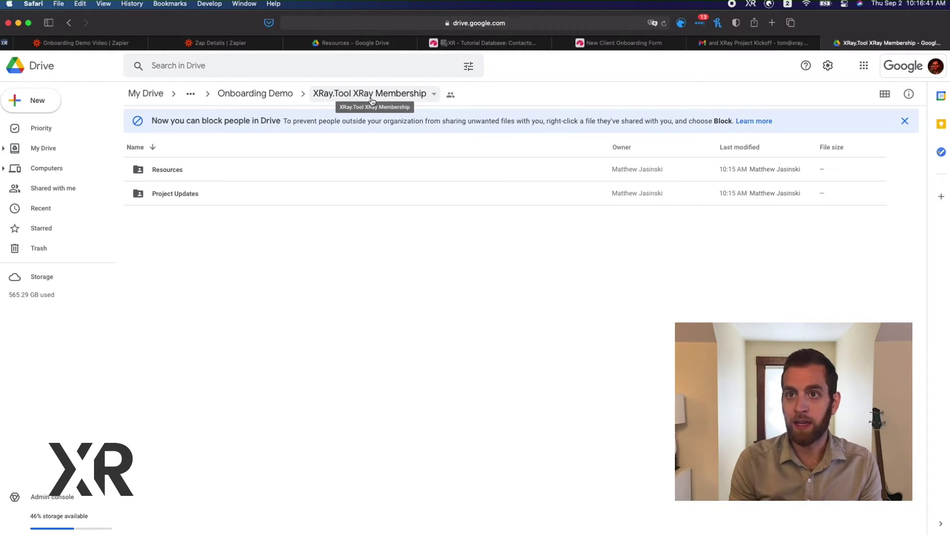
Open the Resources folder to confirm the Statement of Understanding document is there
click(215, 173)
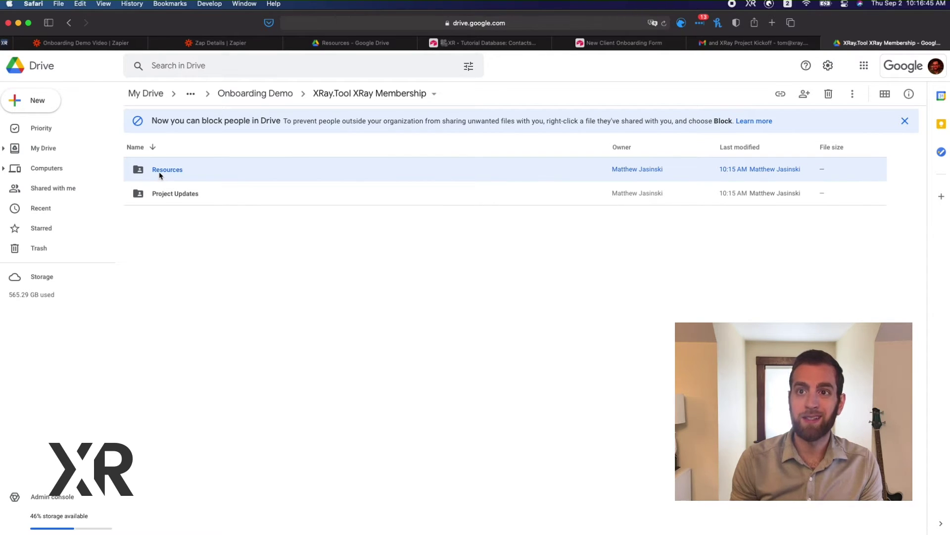
double_click(160, 175)
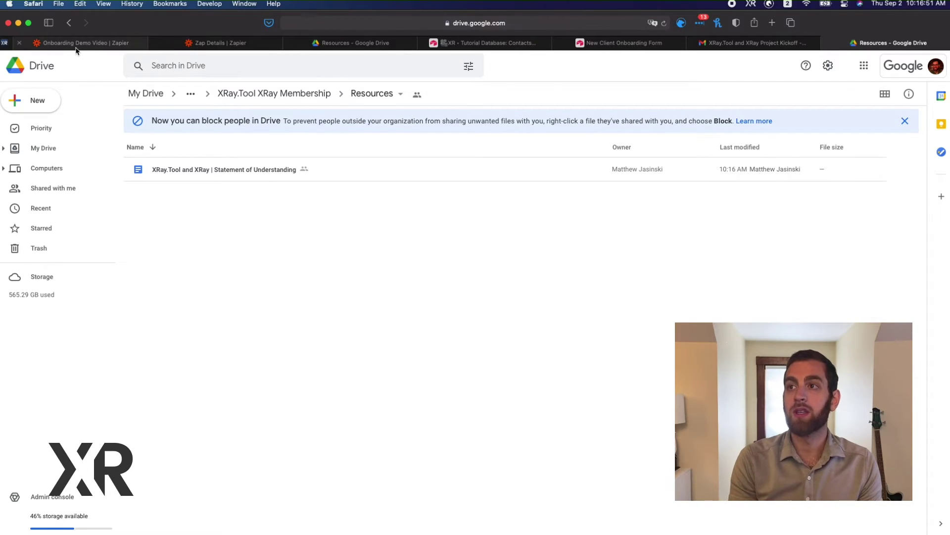
click(133, 46)
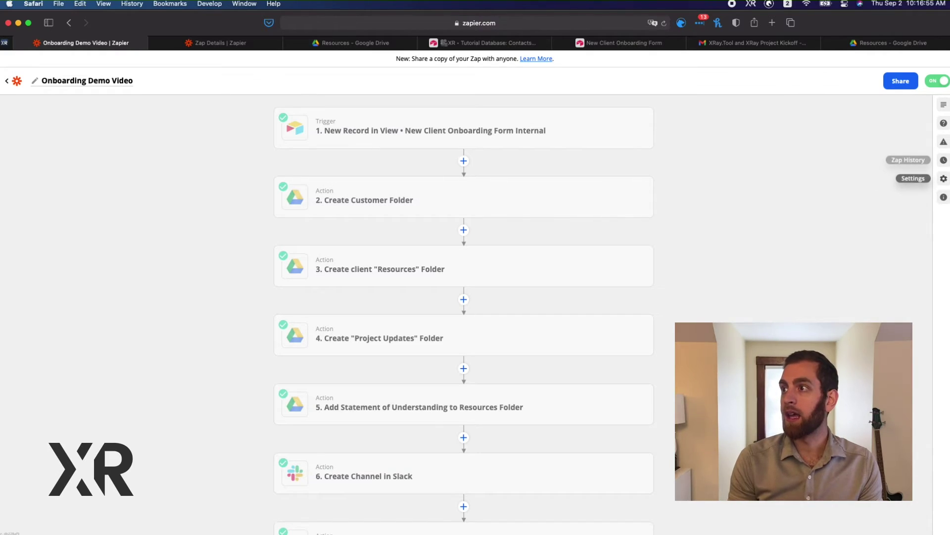